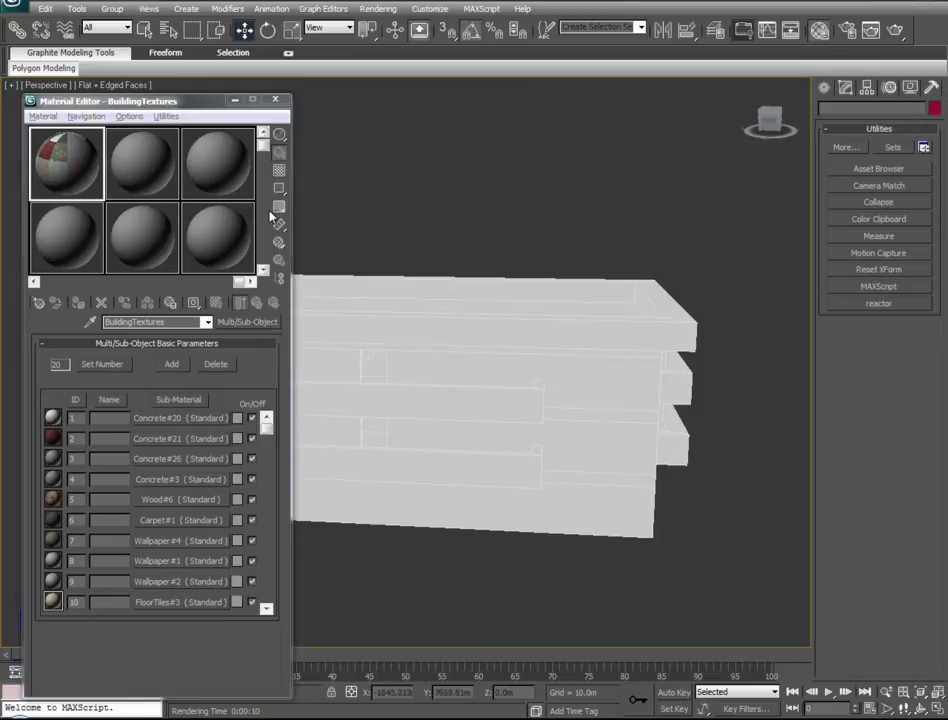
Apply the Concrete#26 sub-material from BuildingTextures to the whole building object and minimize the Material Editor.
click(533, 438)
middle_drag(463, 411, 636, 471)
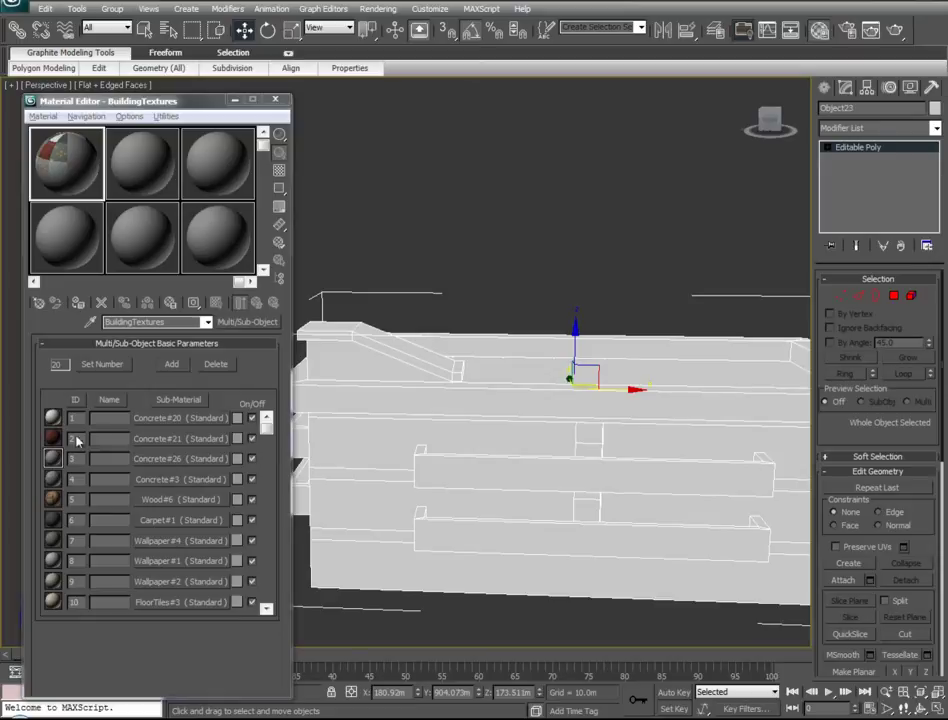
click(157, 463)
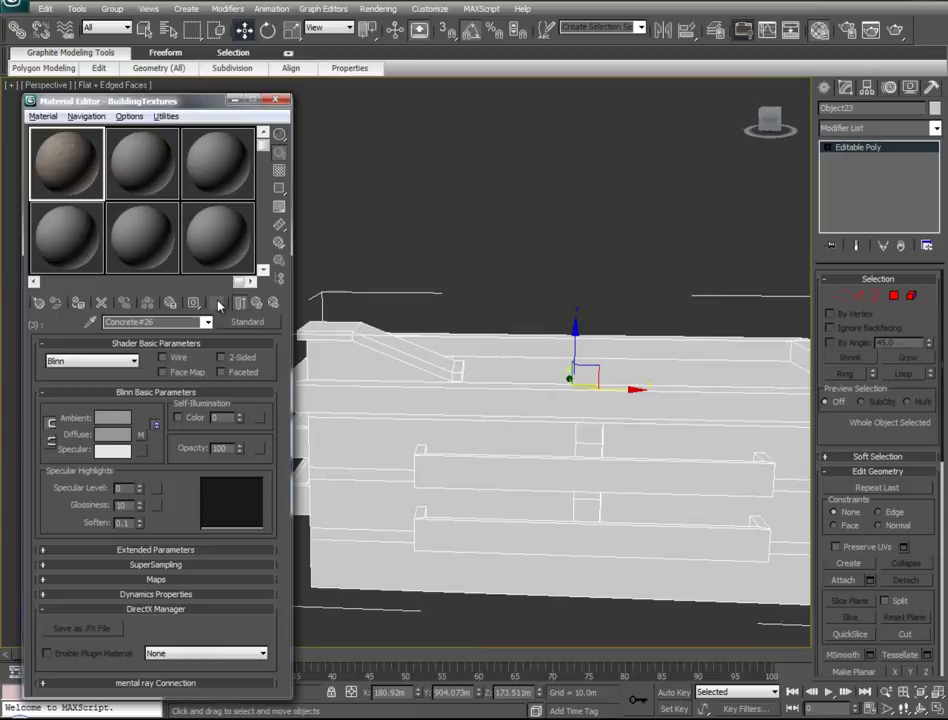
click(259, 306)
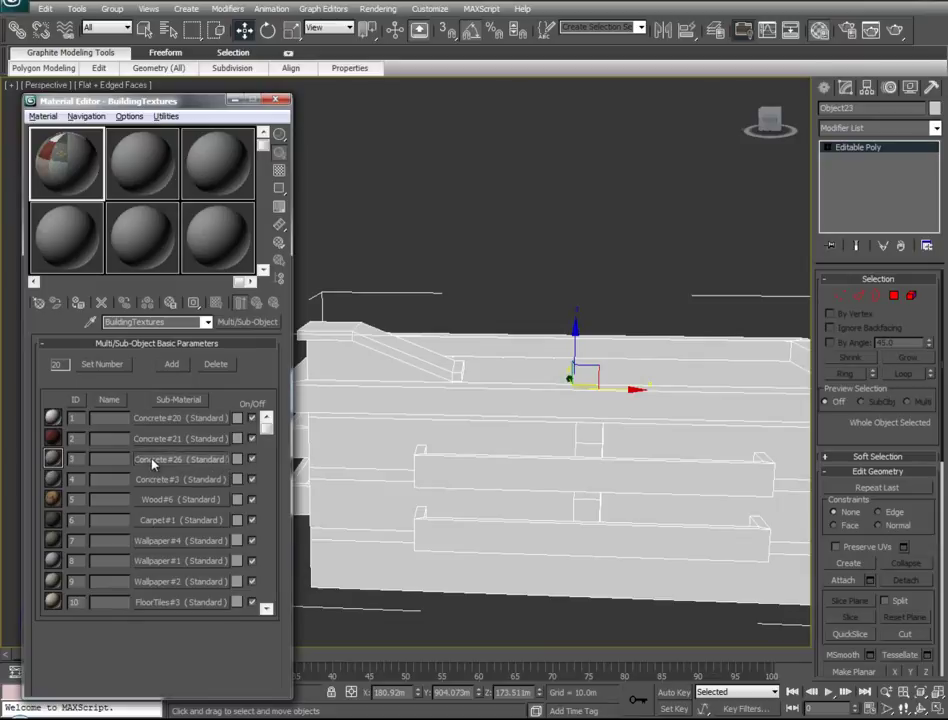
drag(150, 462, 437, 410)
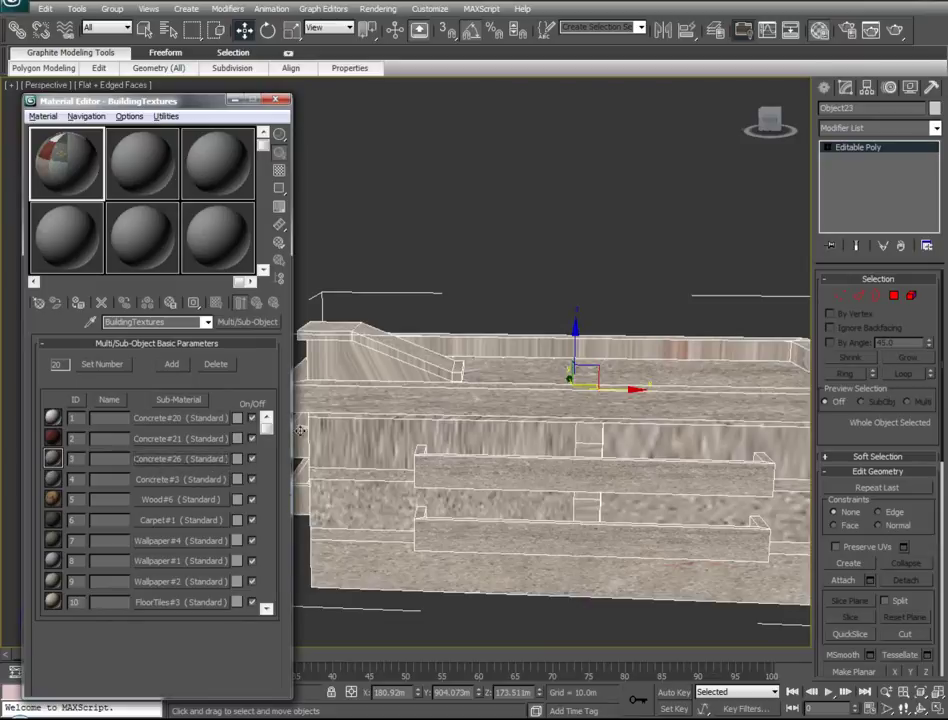
click(233, 100)
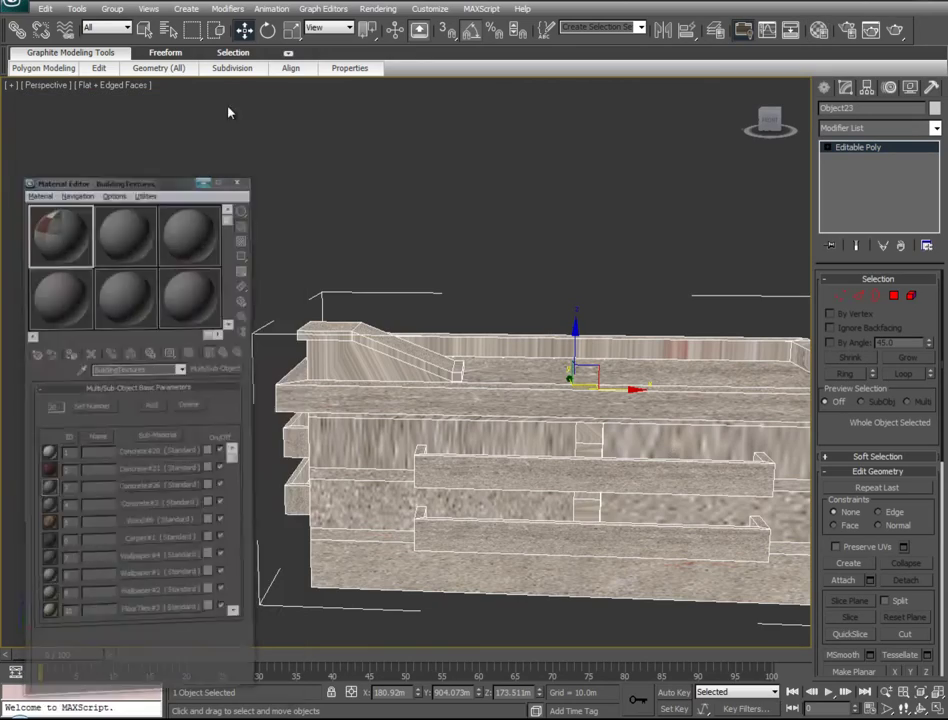
Add a UVW Map modifier to the building and set its mapping type to Box.
alt+middle_drag(550, 495, 260, 440)
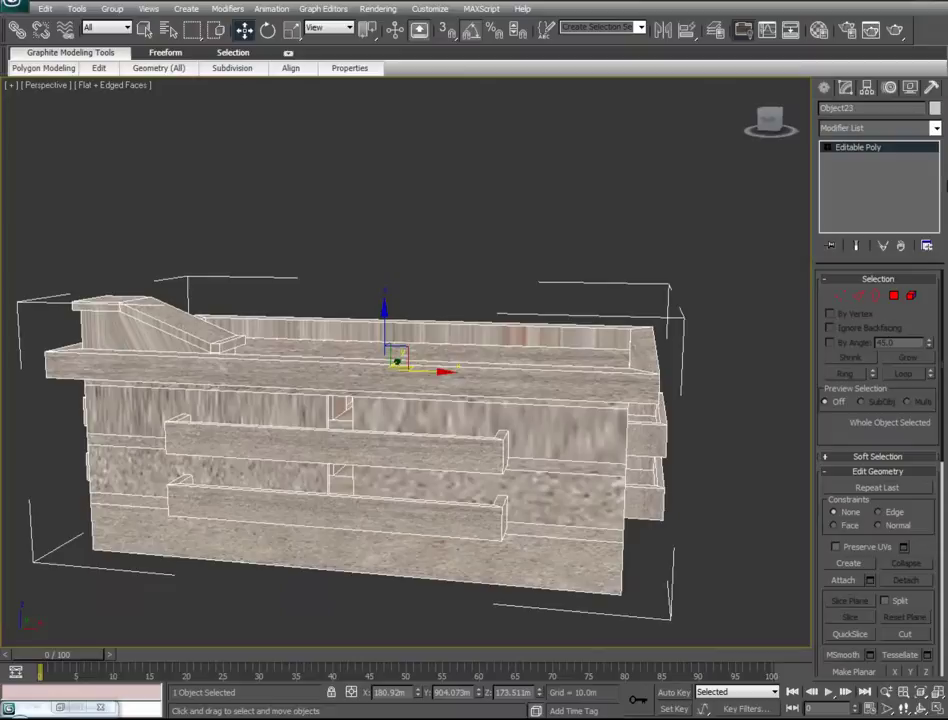
click(936, 129)
scroll(944, 466, down, 15)
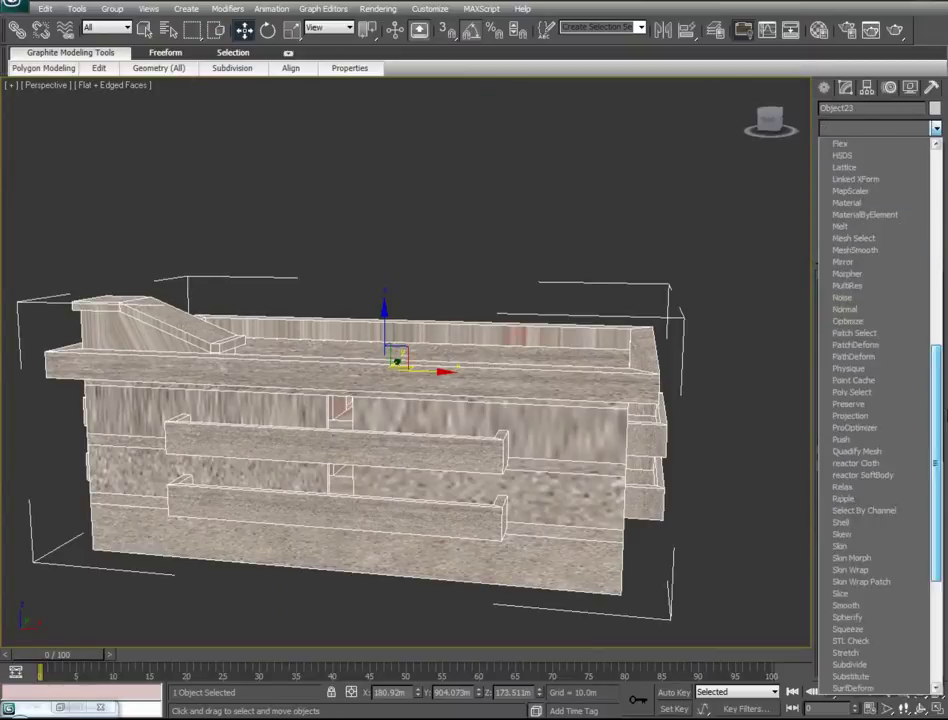
scroll(944, 466, down, 3)
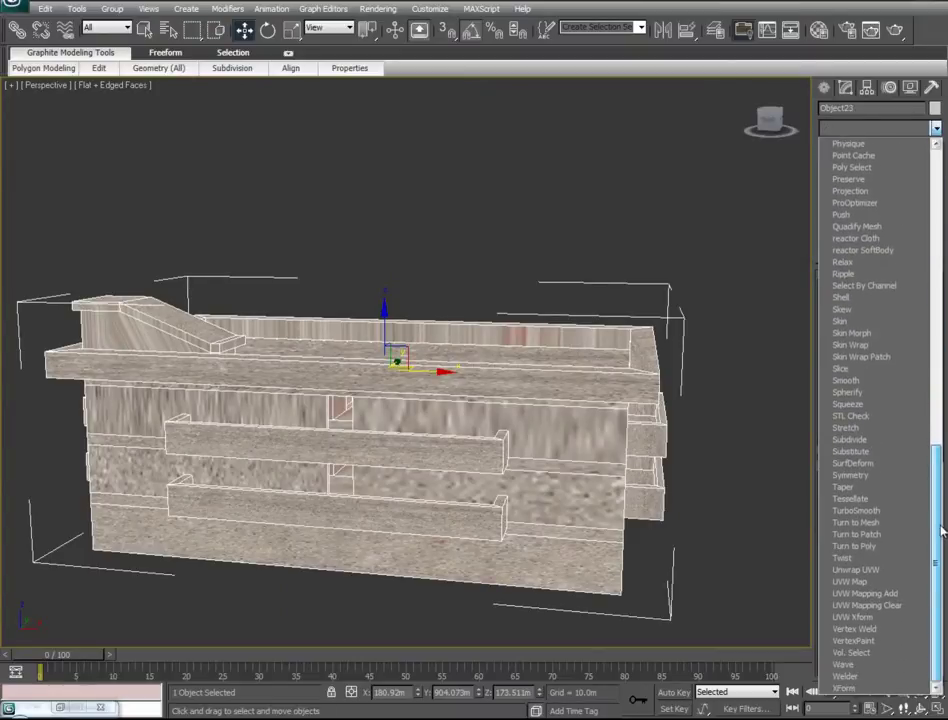
click(864, 585)
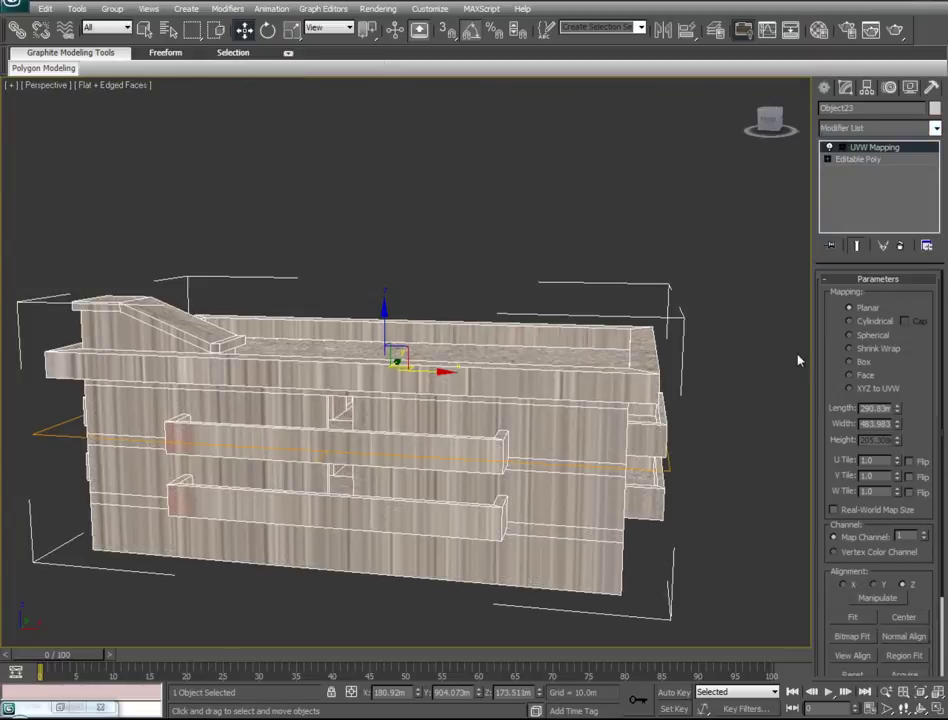
alt+middle_drag(752, 431, 662, 438)
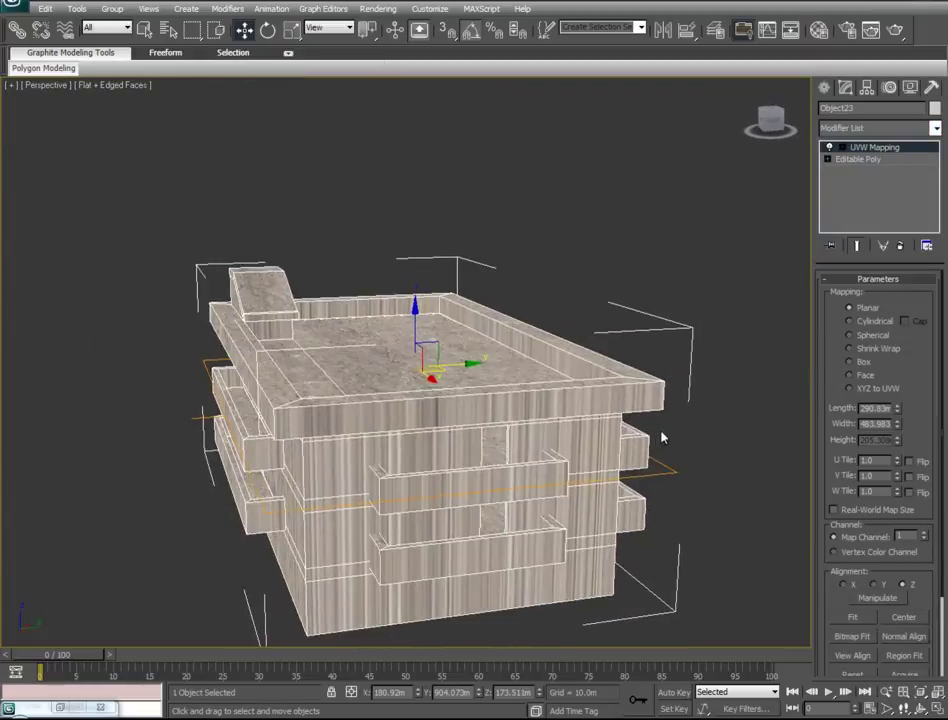
click(858, 364)
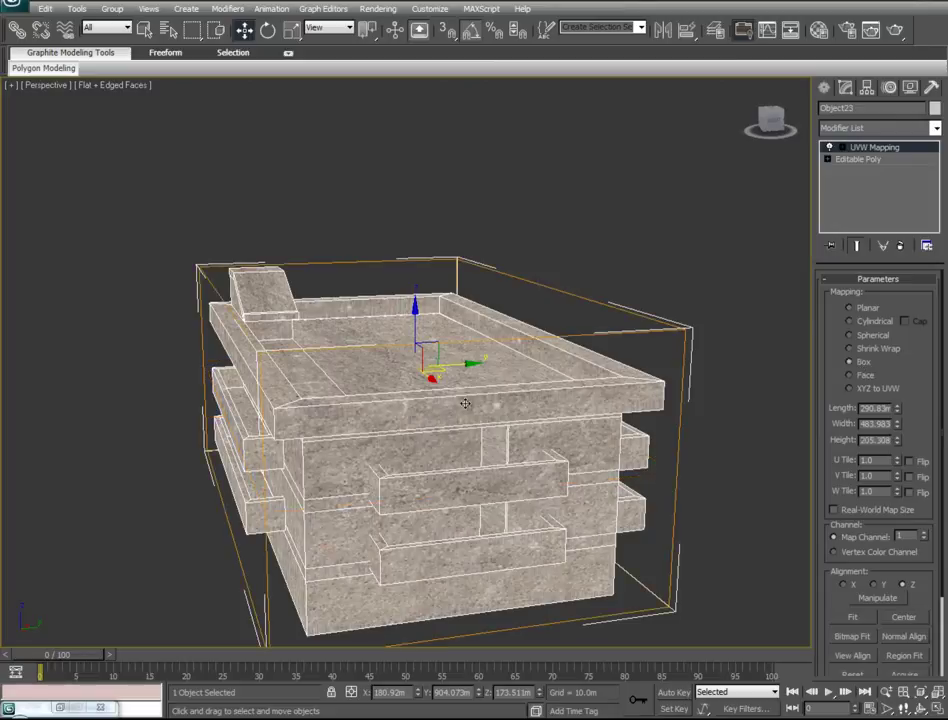
alt+middle_drag(345, 300, 778, 392)
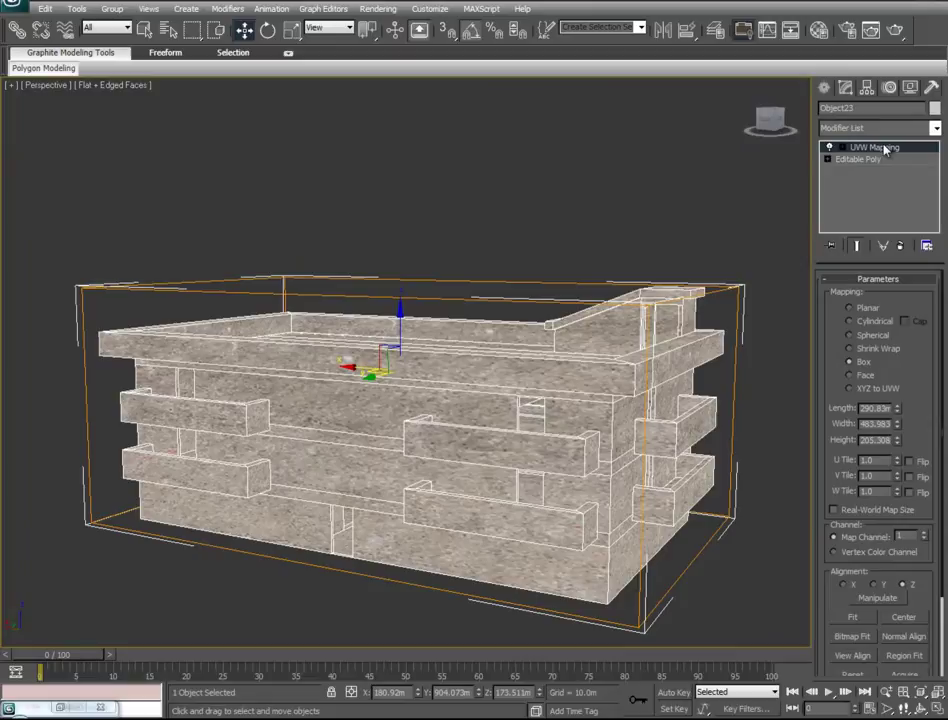
Uniformly scale down the UVW Mapping gizmo so the concrete texture repeats at a finer scale.
key(1)
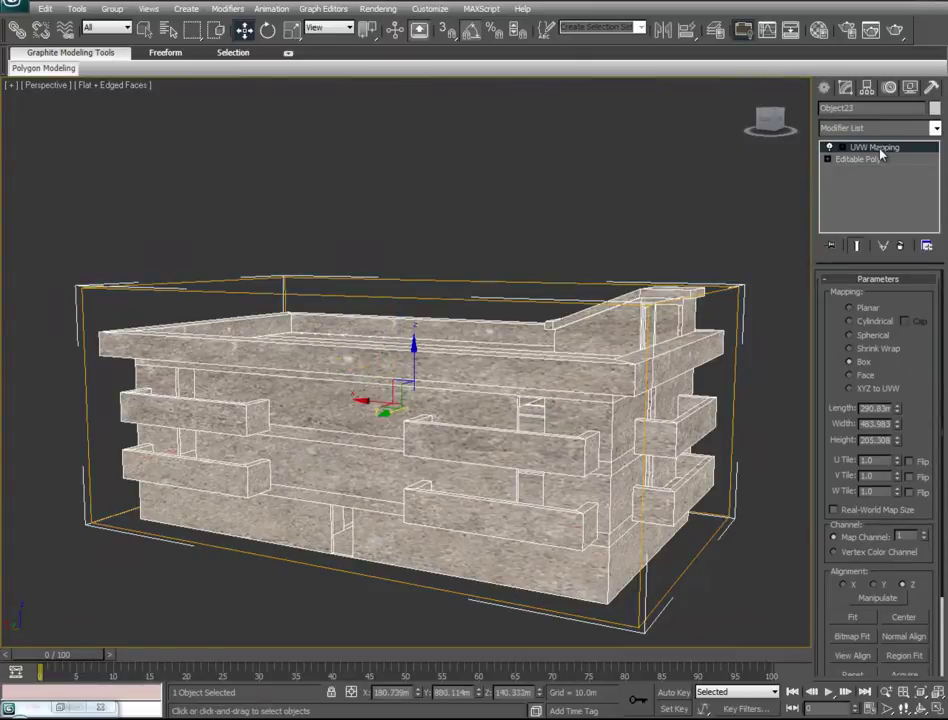
right_click(428, 378)
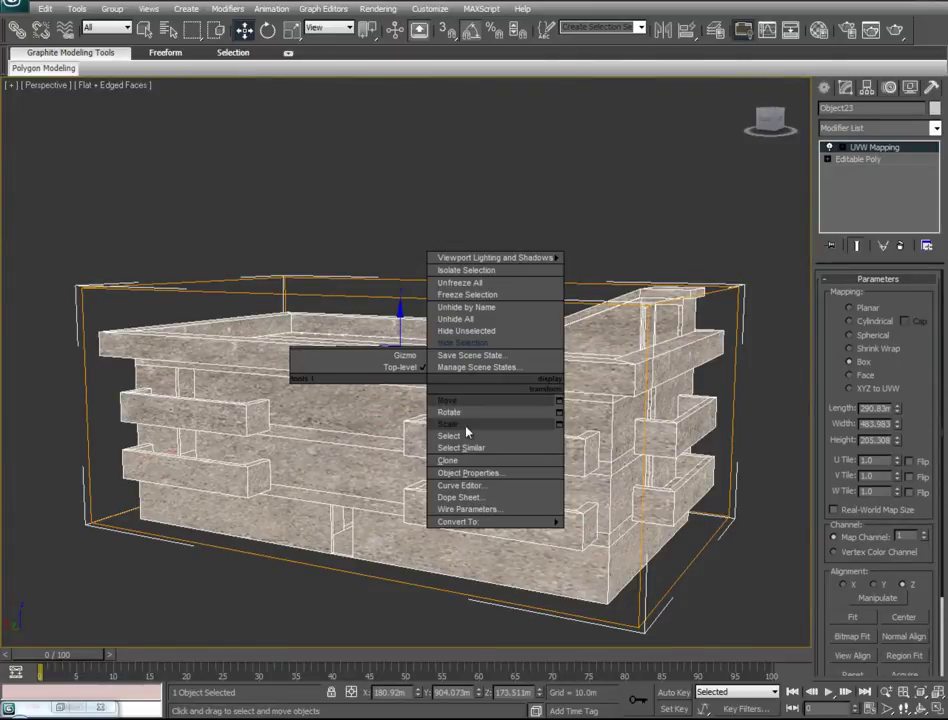
click(465, 427)
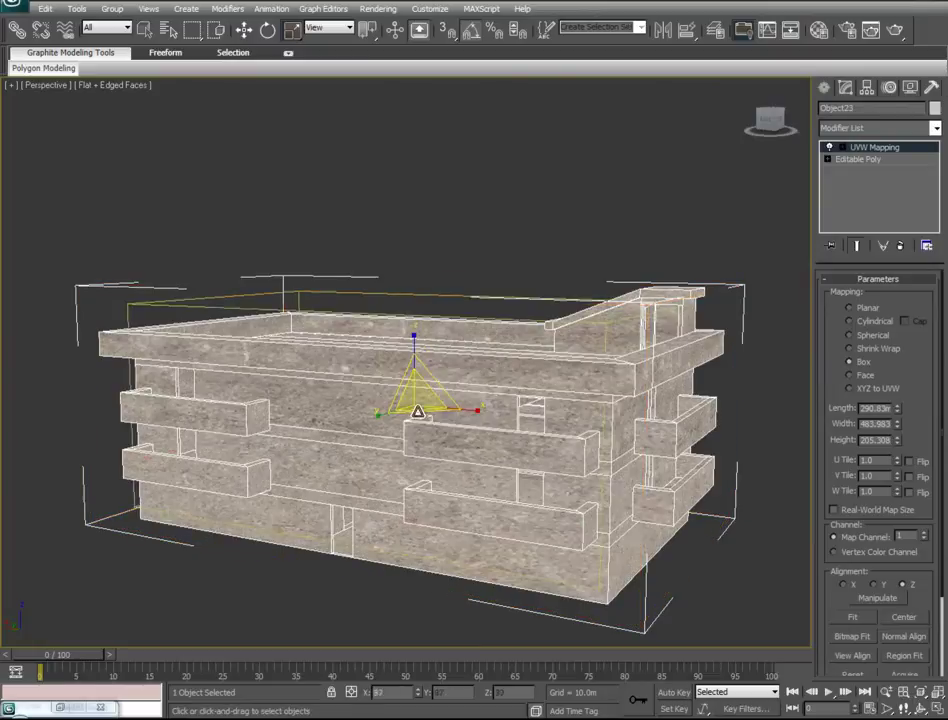
drag(418, 411, 419, 499)
Examine the rescaled concrete texture on the building's walls, balconies and roof from several angles.
alt+middle_drag(419, 499, 491, 415)
scroll(491, 415, up, 5)
scroll(494, 414, down, 3)
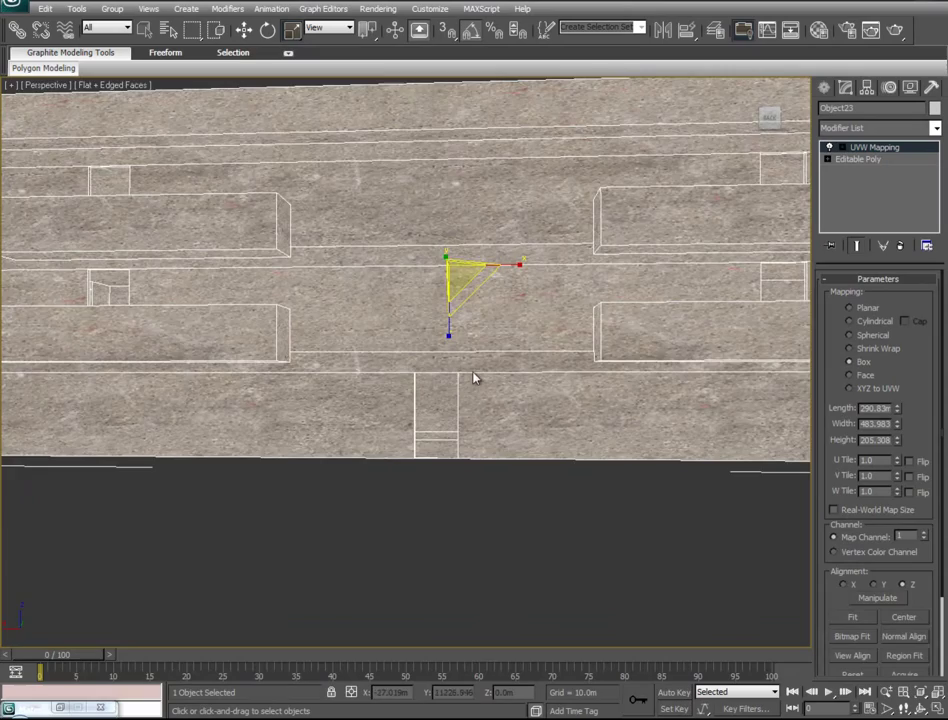
alt+middle_drag(474, 377, 478, 468)
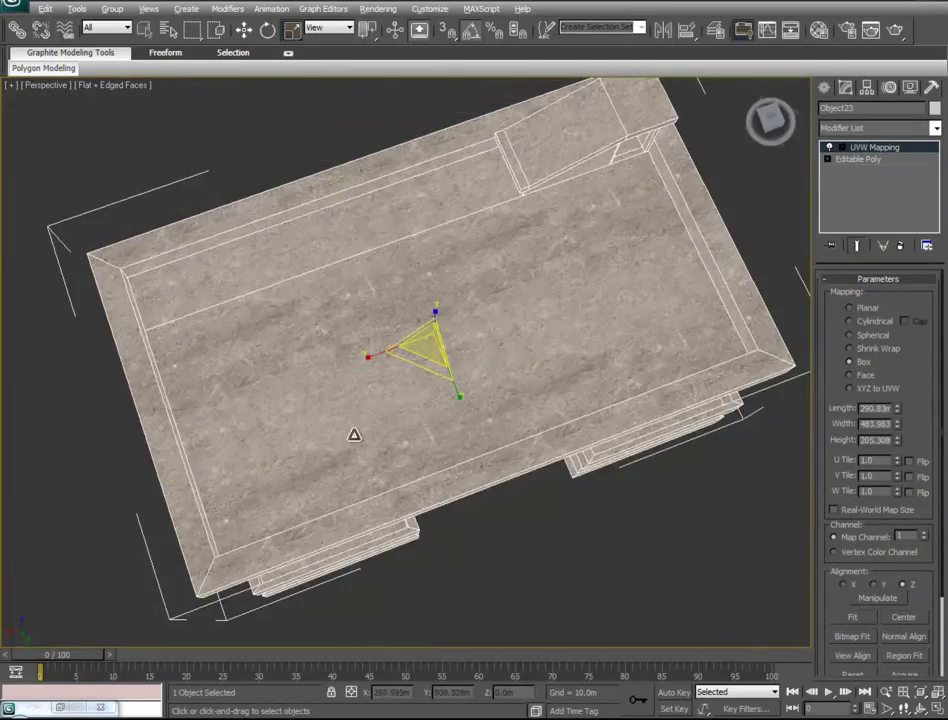
alt+middle_drag(354, 435, 631, 375)
scroll(357, 400, up, 5)
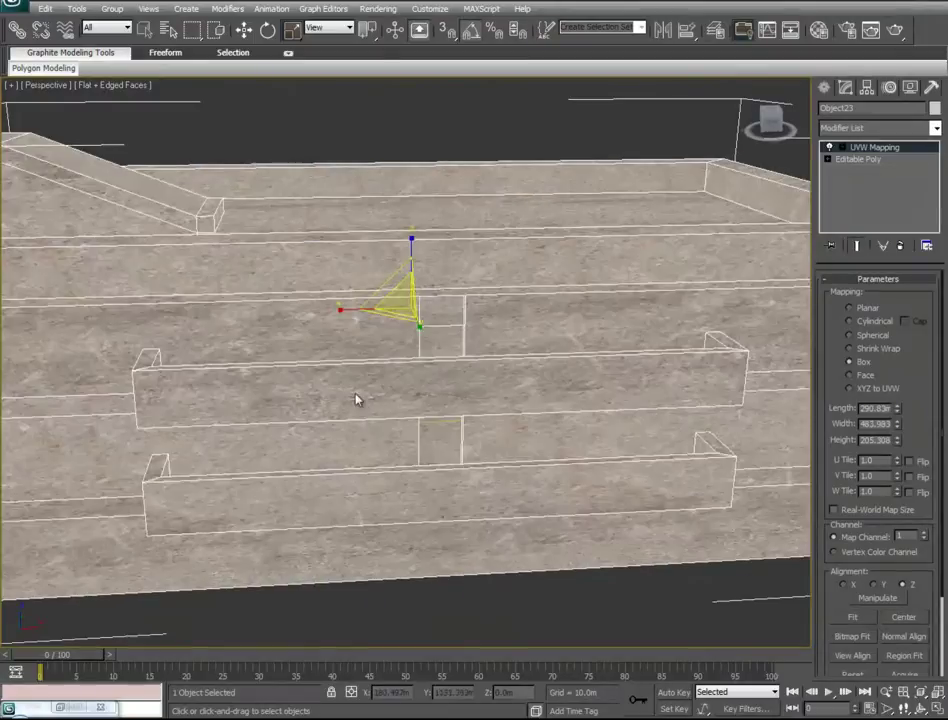
scroll(352, 398, up, 2)
scroll(345, 398, down, 8)
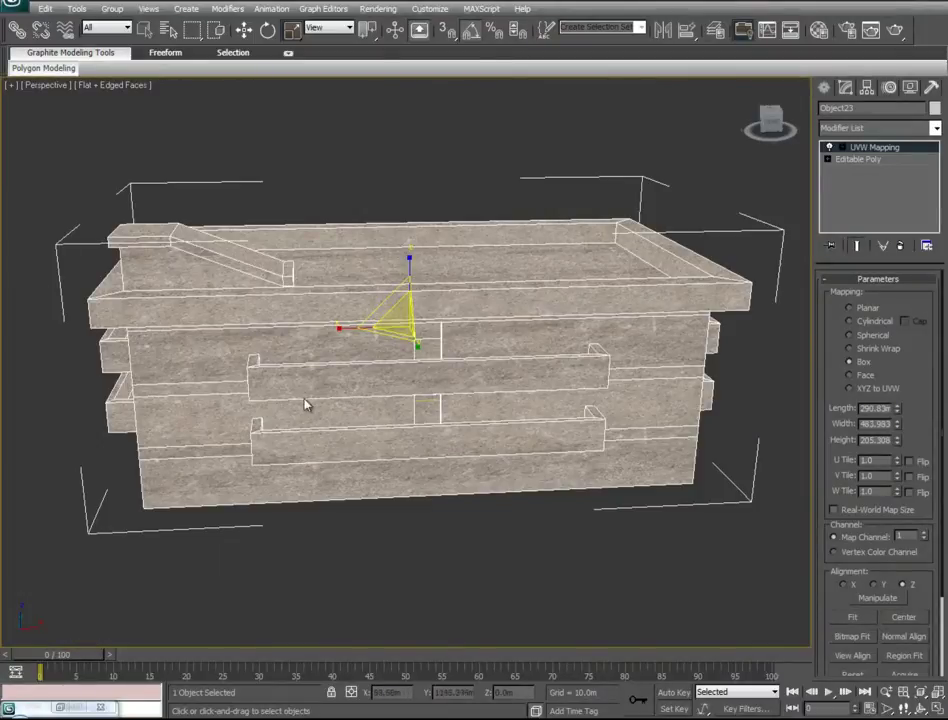
alt+middle_drag(307, 402, 311, 441)
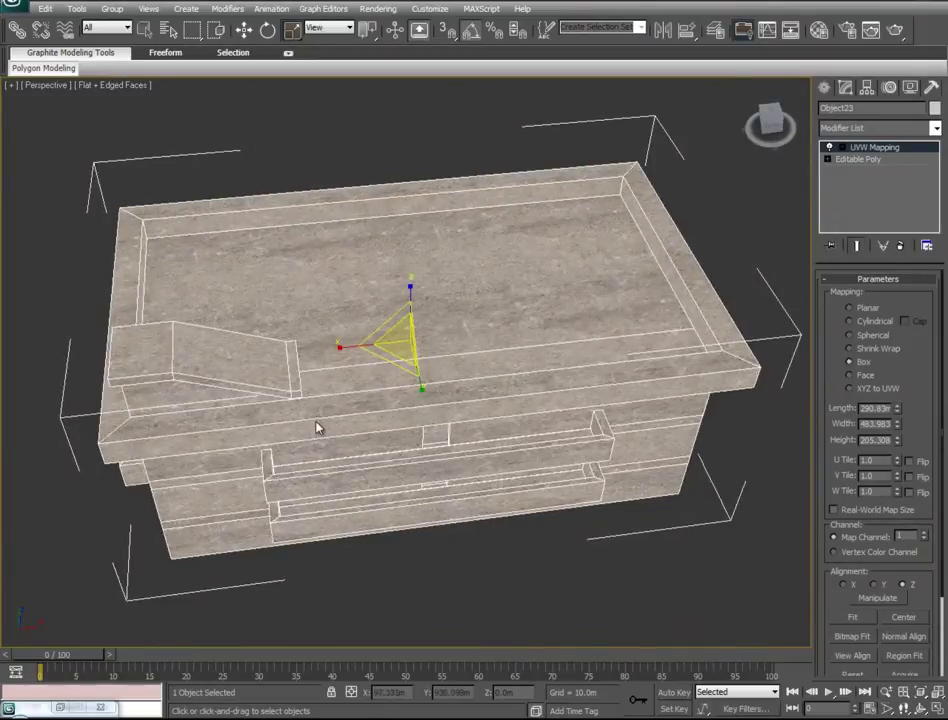
Shrink the UVW Mapping gizmo along its X axis in a see-through Top view.
key(d)
key(t)
key(d)
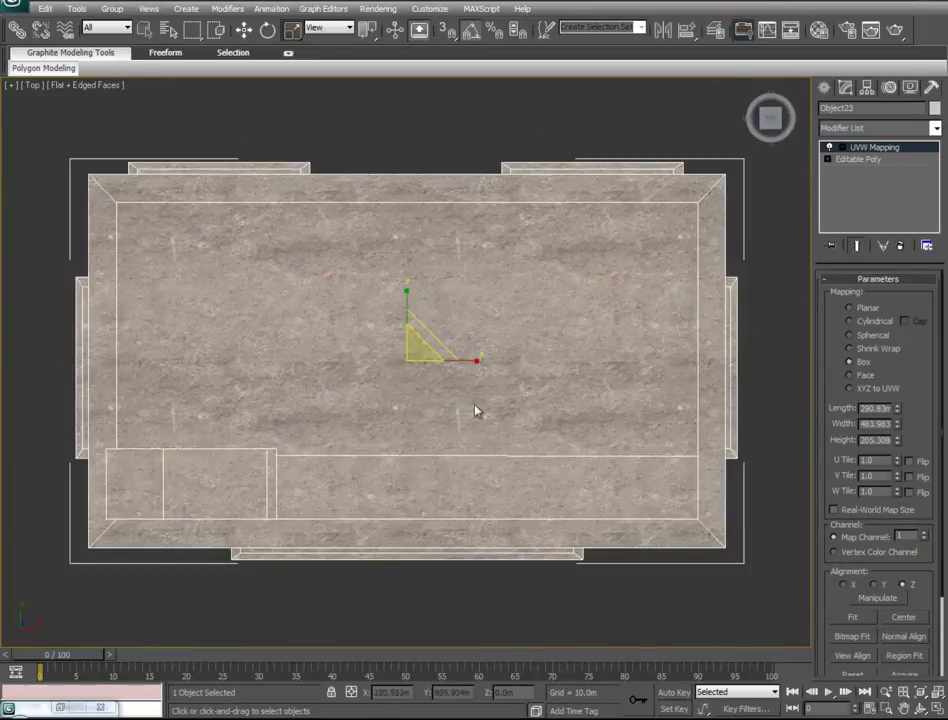
key(alt+x)
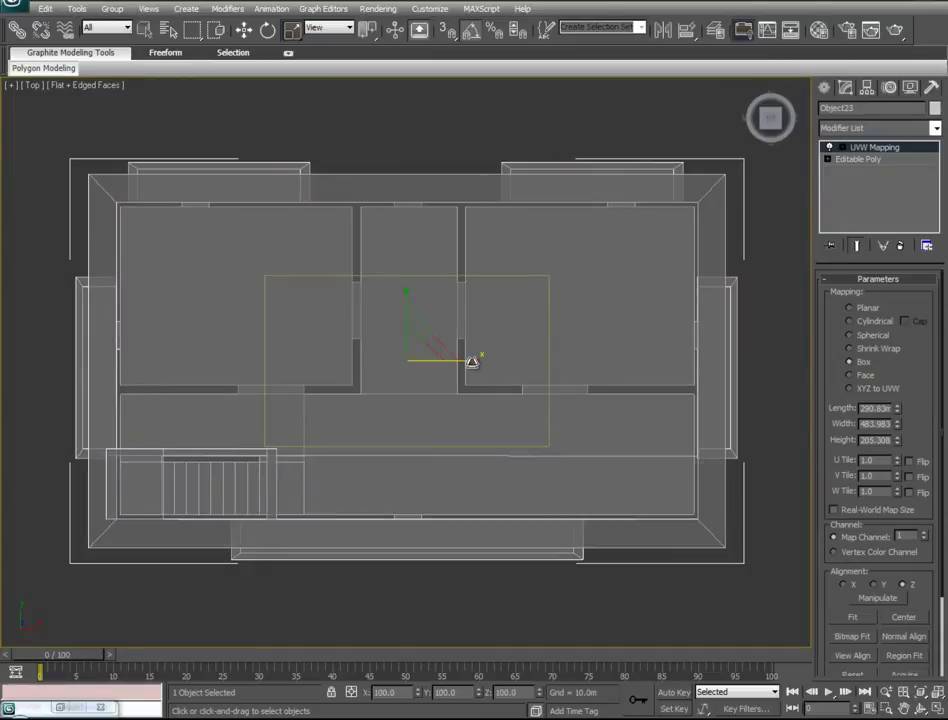
drag(472, 360, 441, 370)
Inspect the concrete mapping from the front, the left side and around the building's corners in perspective.
key(f)
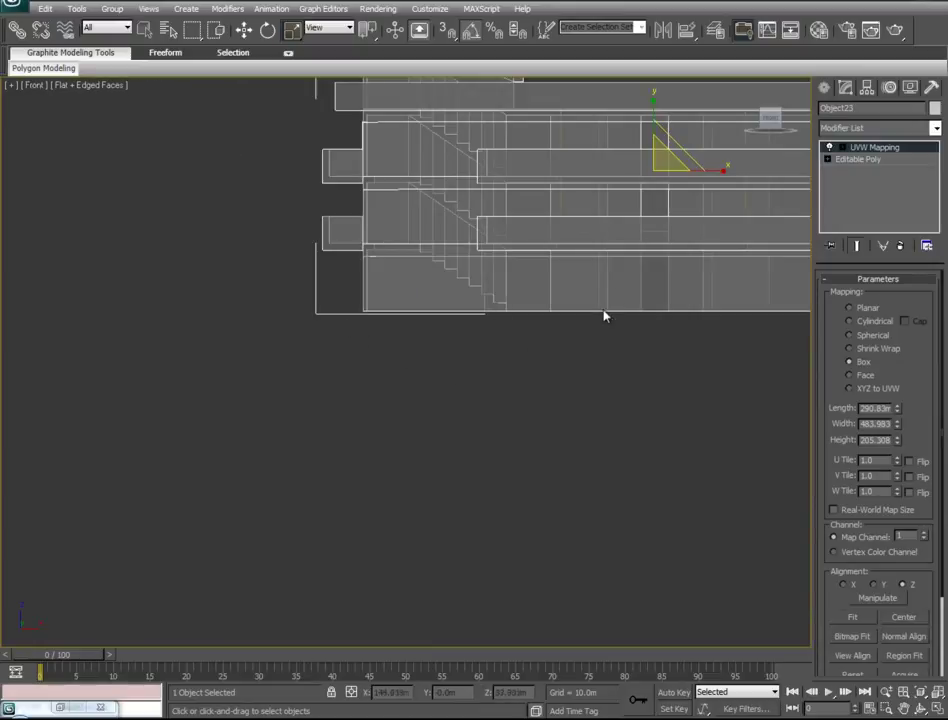
key(z)
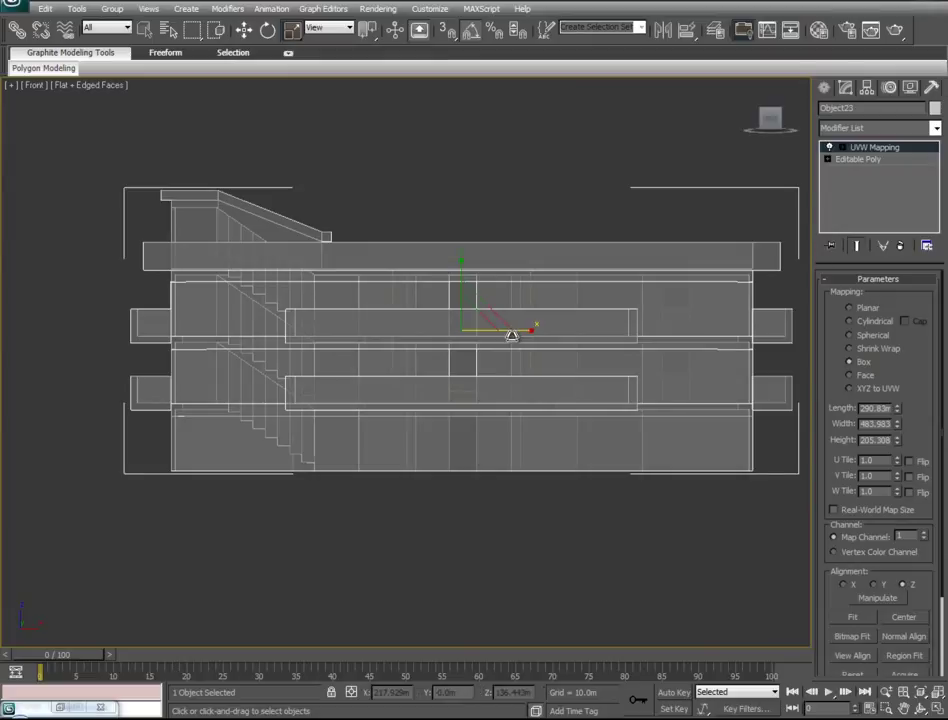
key(l)
key(z)
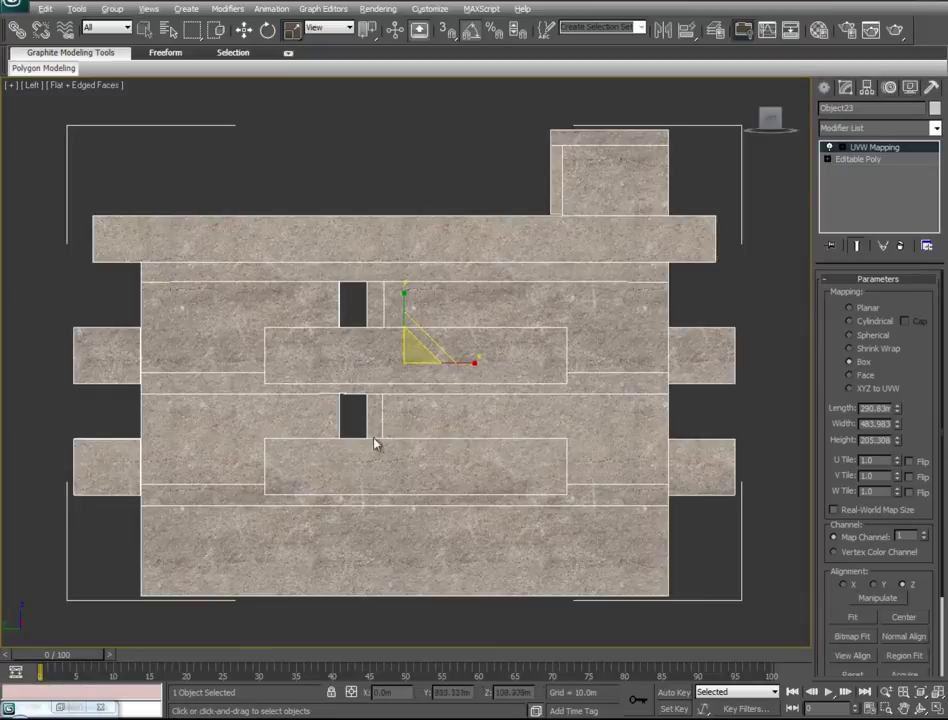
mouse_move(569, 451)
alt+middle_down()
mouse_move(541, 455)
mouse_move(552, 445)
alt+middle_up()
key(z)
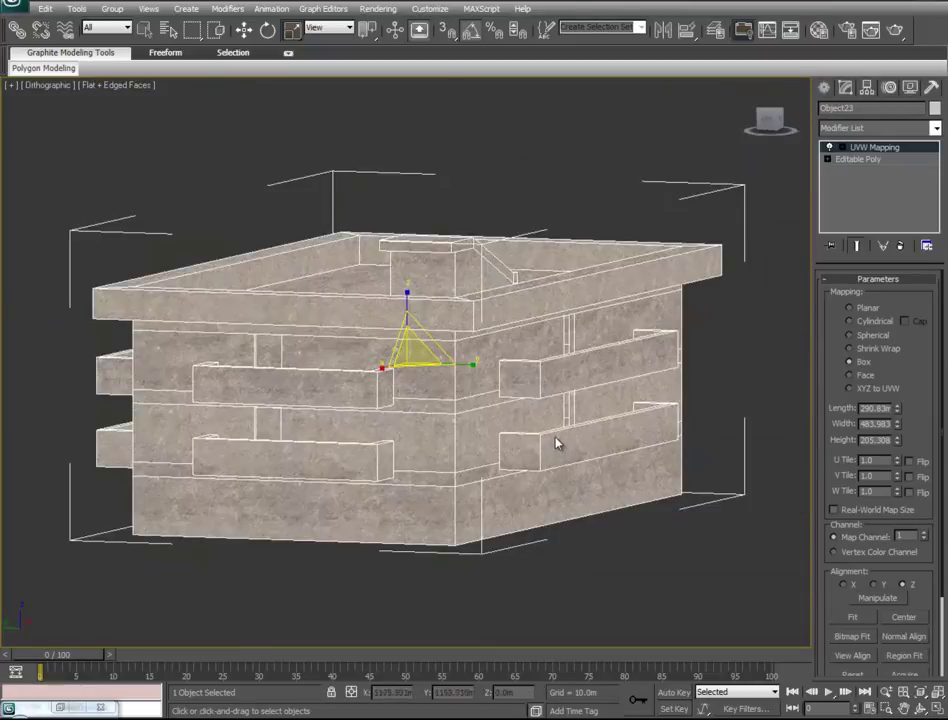
key(p)
scroll(544, 366, up, 5)
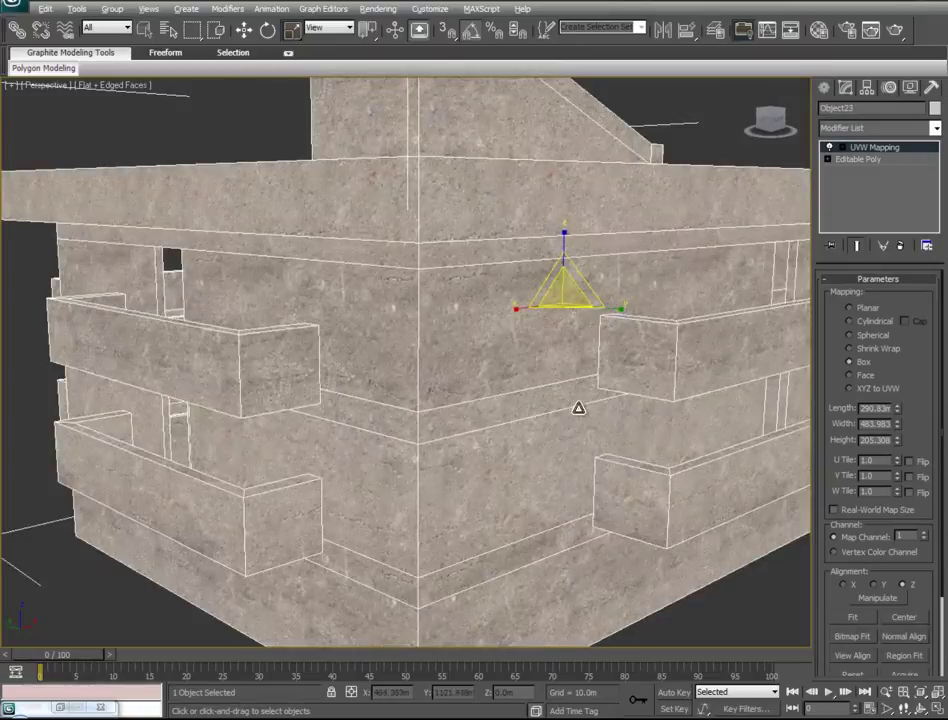
alt+middle_drag(569, 416, 578, 447)
scroll(578, 447, down, 4)
alt+middle_drag(298, 387, 831, 421)
alt+middle_drag(182, 425, 709, 343)
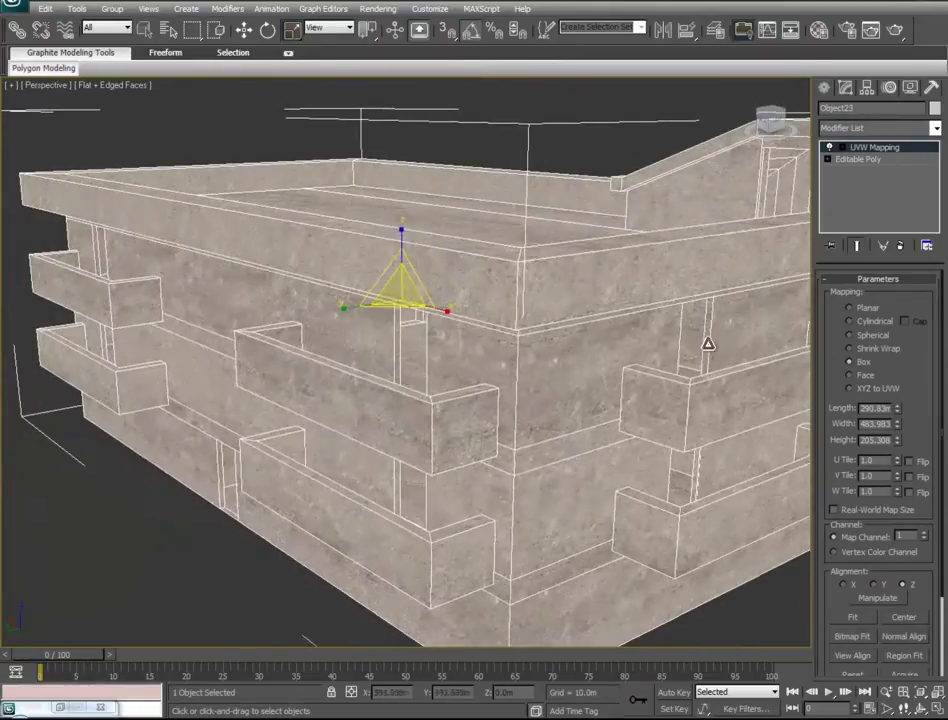
alt+middle_drag(345, 395, 398, 278)
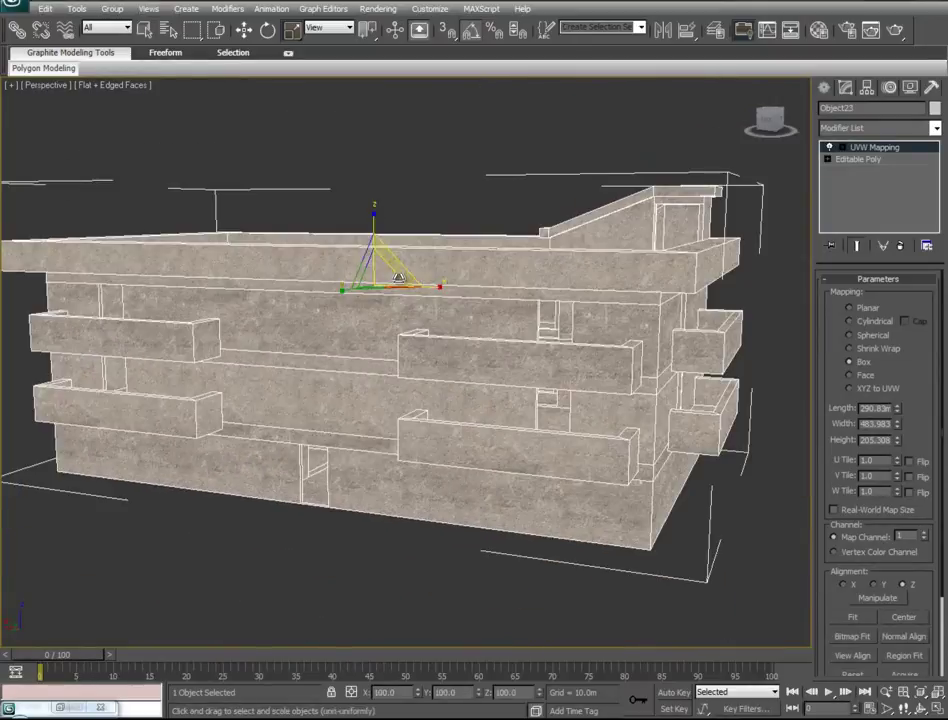
Collapse the UVW Mapping modifier into the Editable Poly and suppress future collapse warnings.
right_click(872, 150)
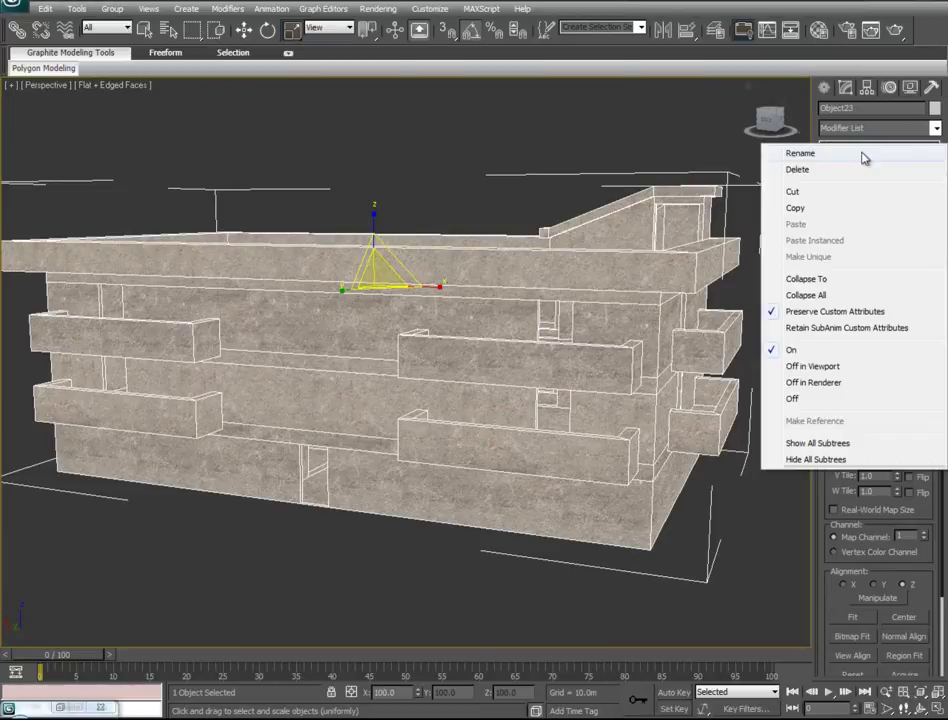
click(874, 275)
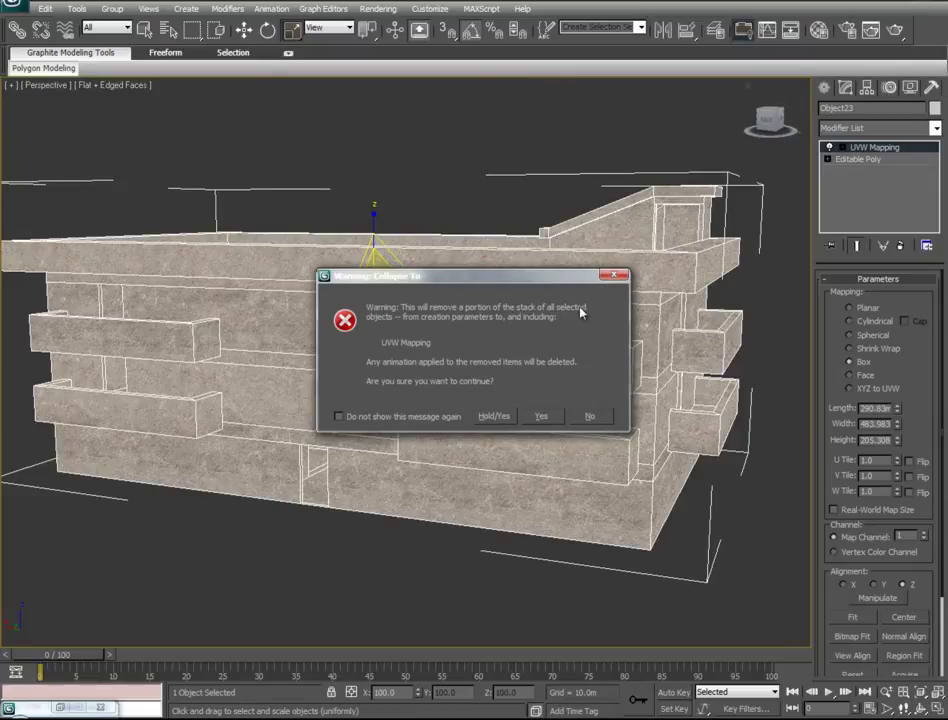
click(345, 418)
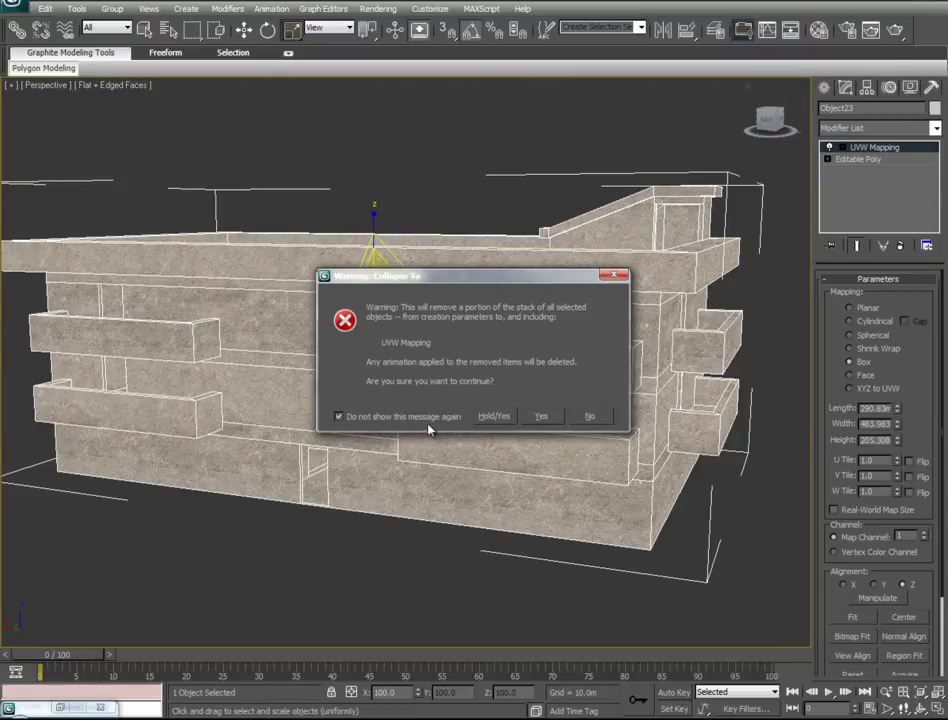
click(540, 417)
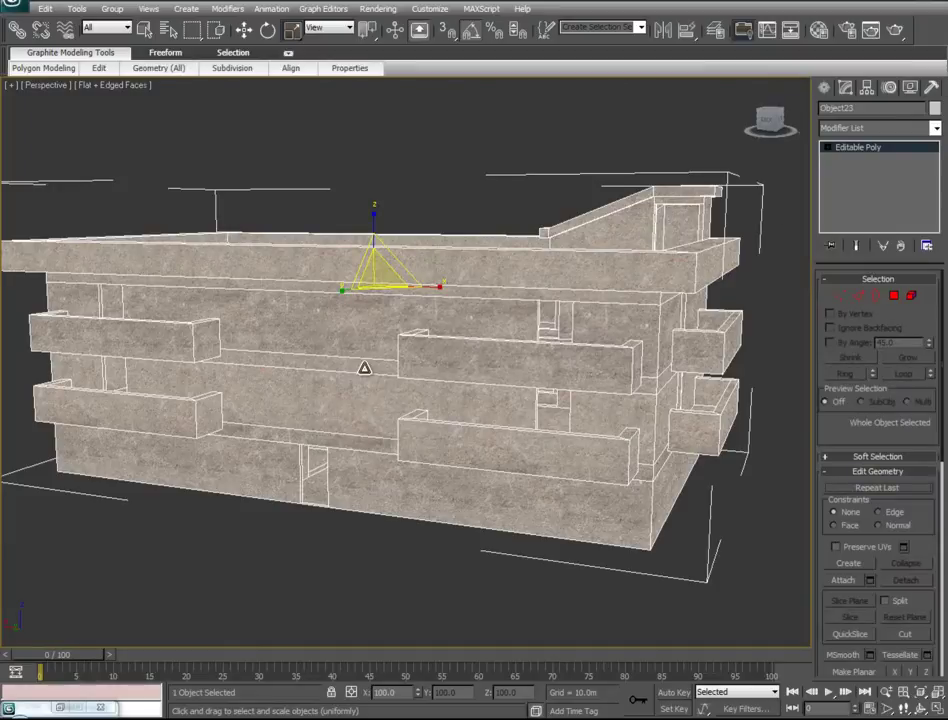
Open the Material Editor and check sub-material 2, Concrete#21, of the BuildingTextures material.
key(m)
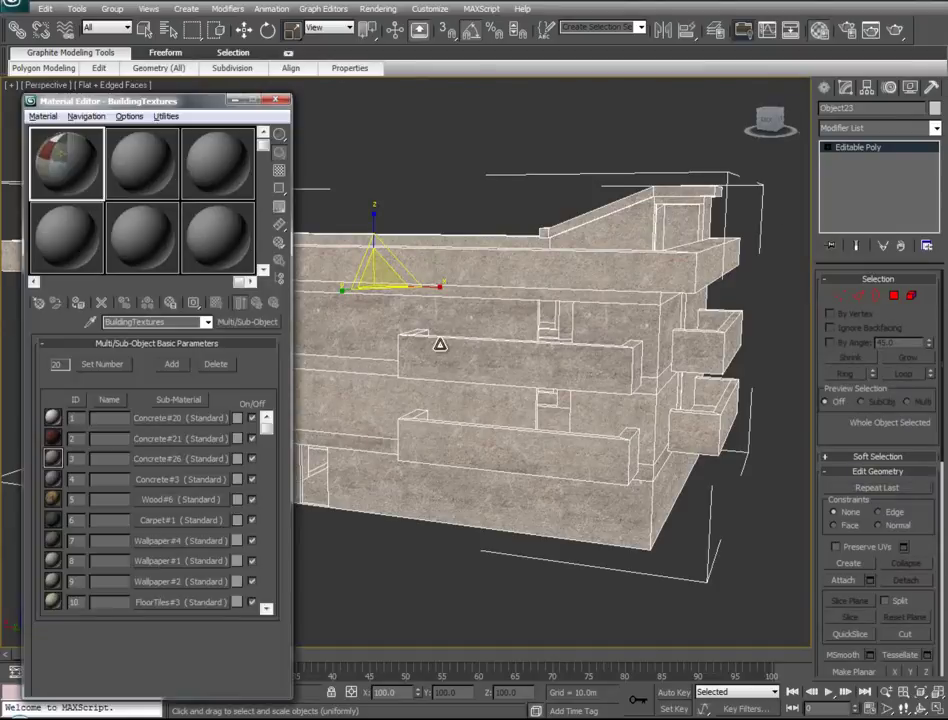
click(156, 440)
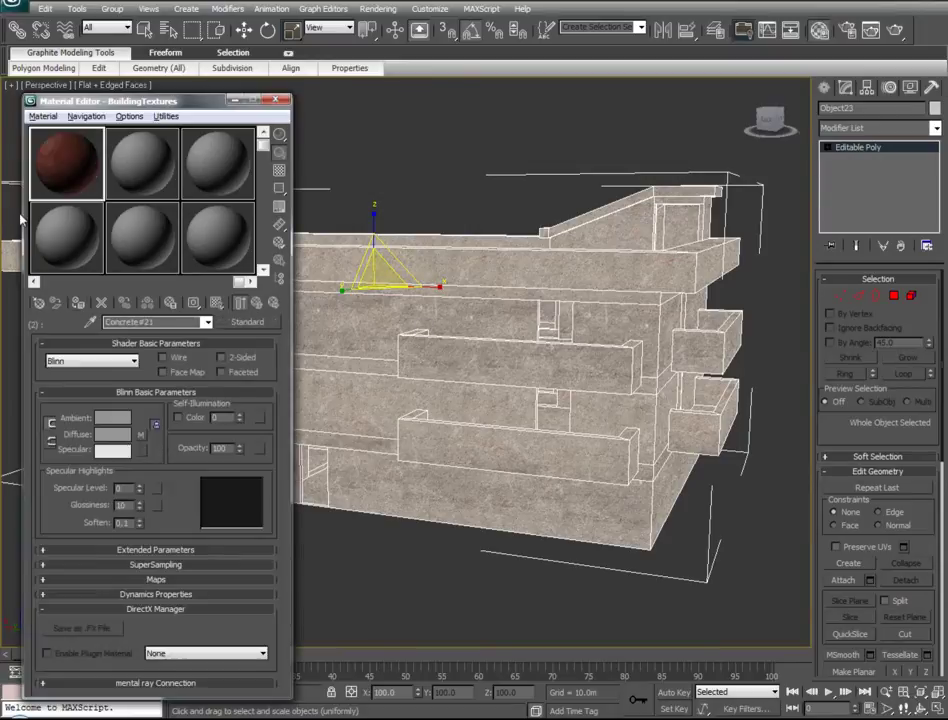
click(240, 302)
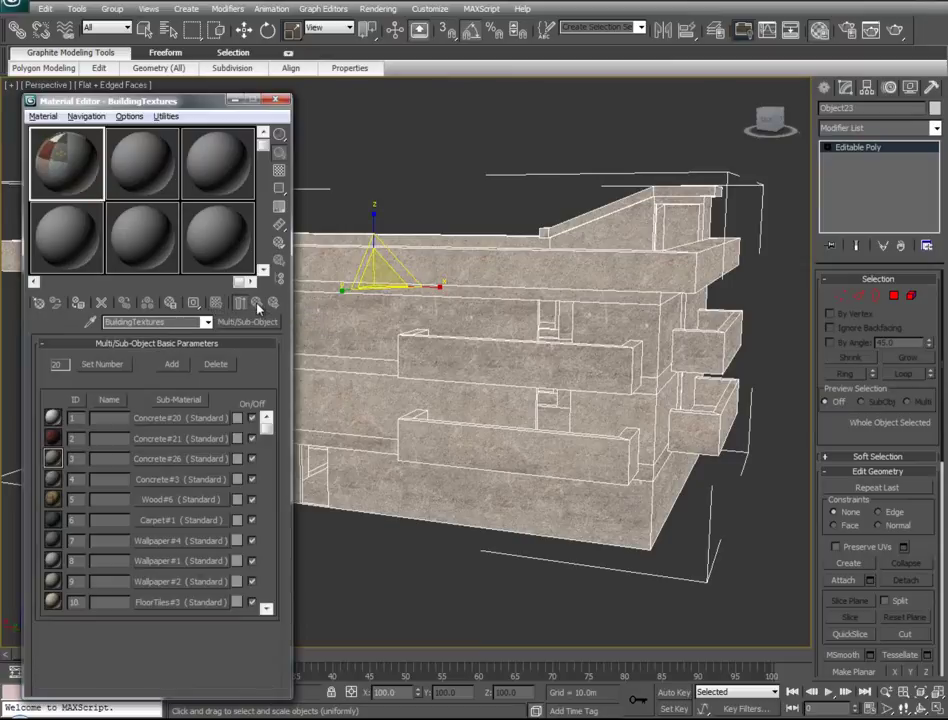
At Element level, select the four balconies on the building's two visible sides around the stairwell corner.
click(911, 296)
click(785, 386)
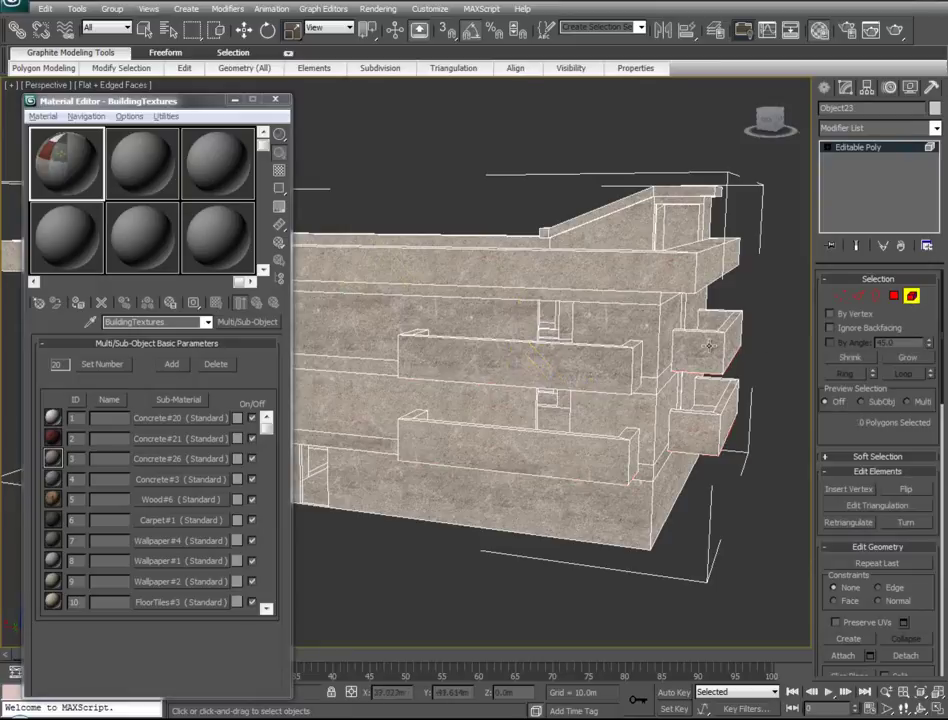
click(705, 340)
ctrl+click(713, 432)
ctrl+click(584, 444)
ctrl+click(480, 360)
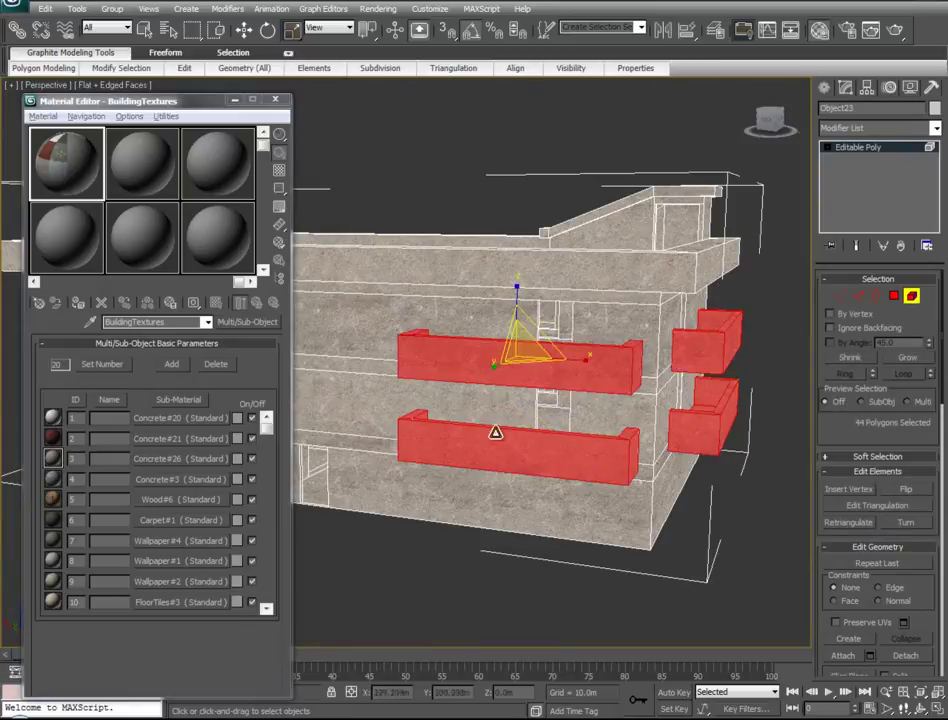
Add both stacked balconies at the far end of the long facade to the element selection.
alt+middle_drag(455, 470, 626, 487)
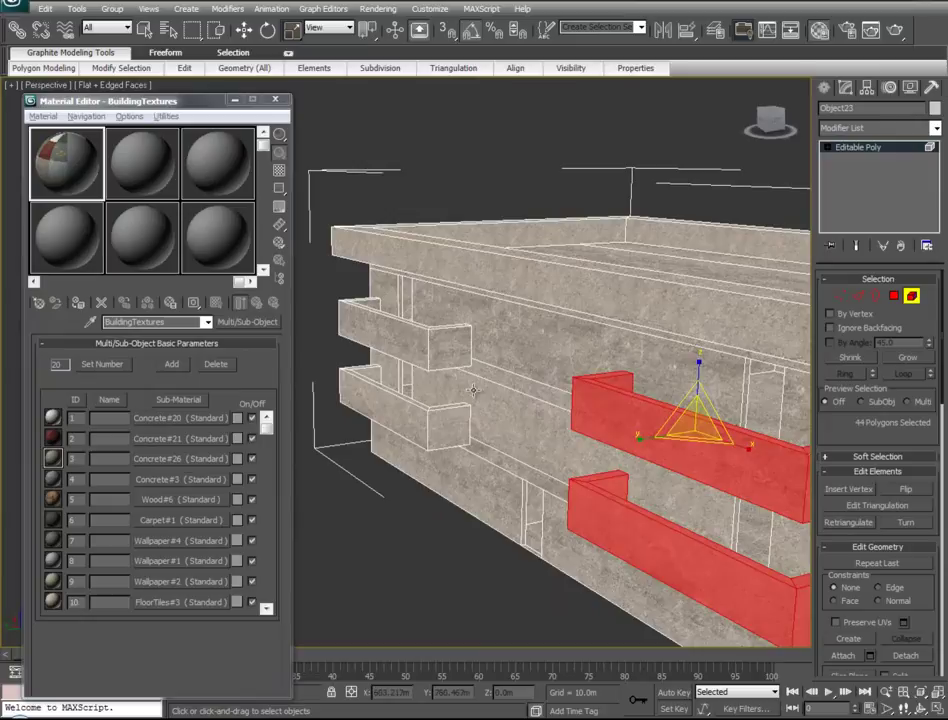
ctrl+click(437, 357)
ctrl+click(411, 457)
key(ctrl+z)
ctrl+click(407, 425)
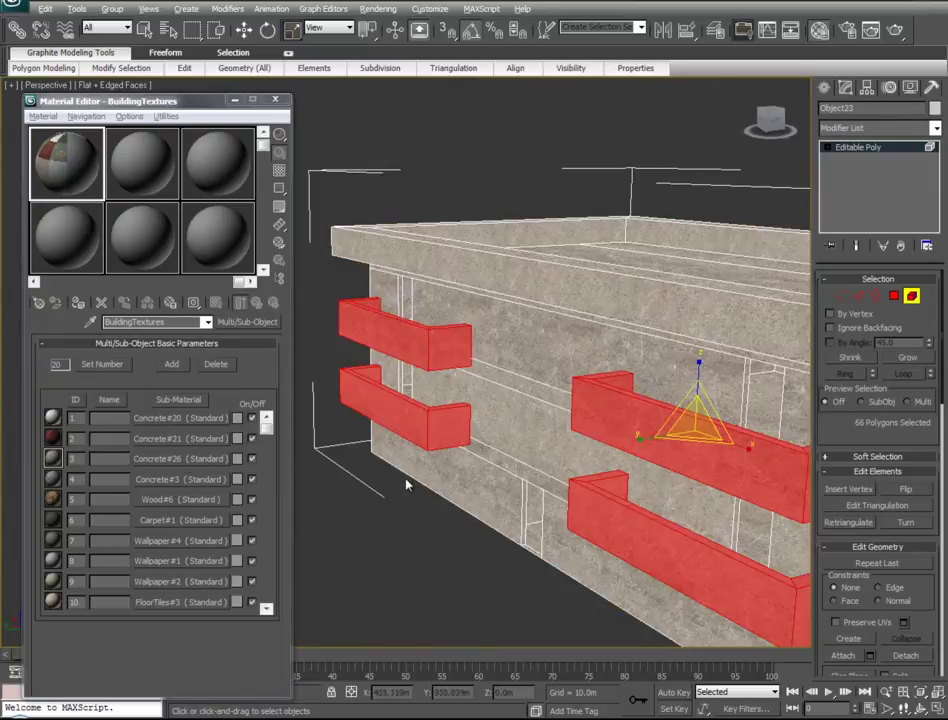
Add the remaining four balconies around the building's other corners to the element selection.
alt+middle_drag(437, 480, 395, 413)
ctrl+click(400, 352)
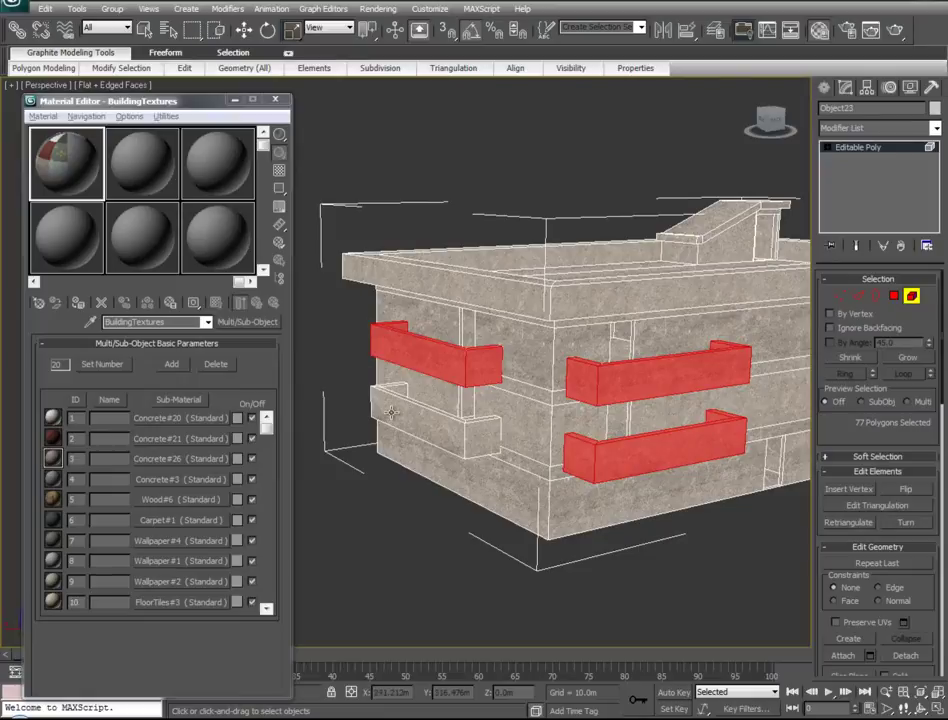
ctrl+click(400, 425)
alt+middle_drag(367, 528, 302, 501)
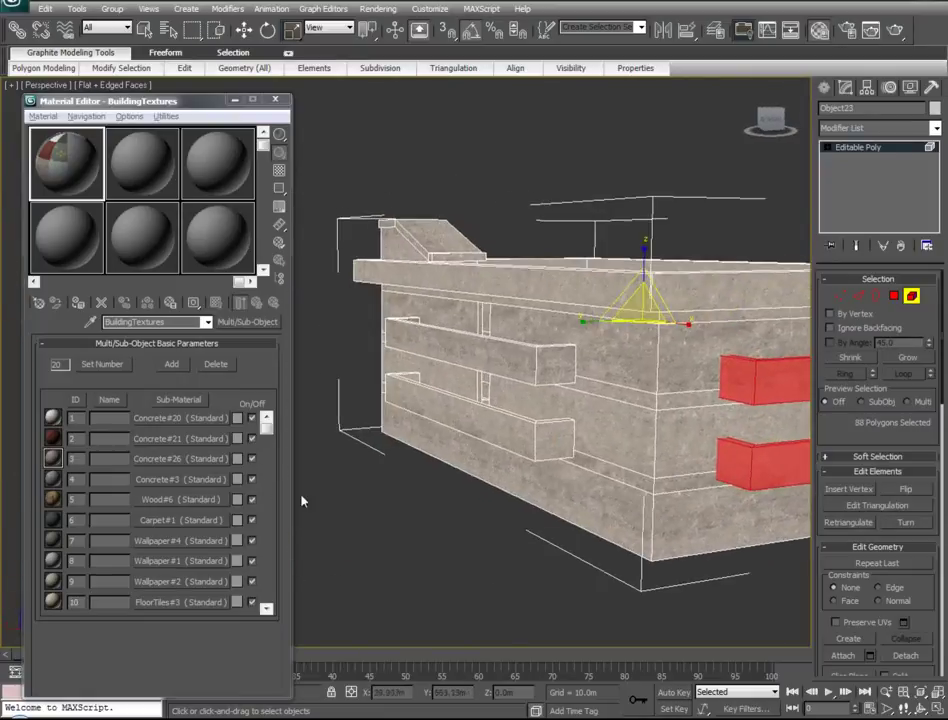
ctrl+click(392, 340)
ctrl+click(413, 402)
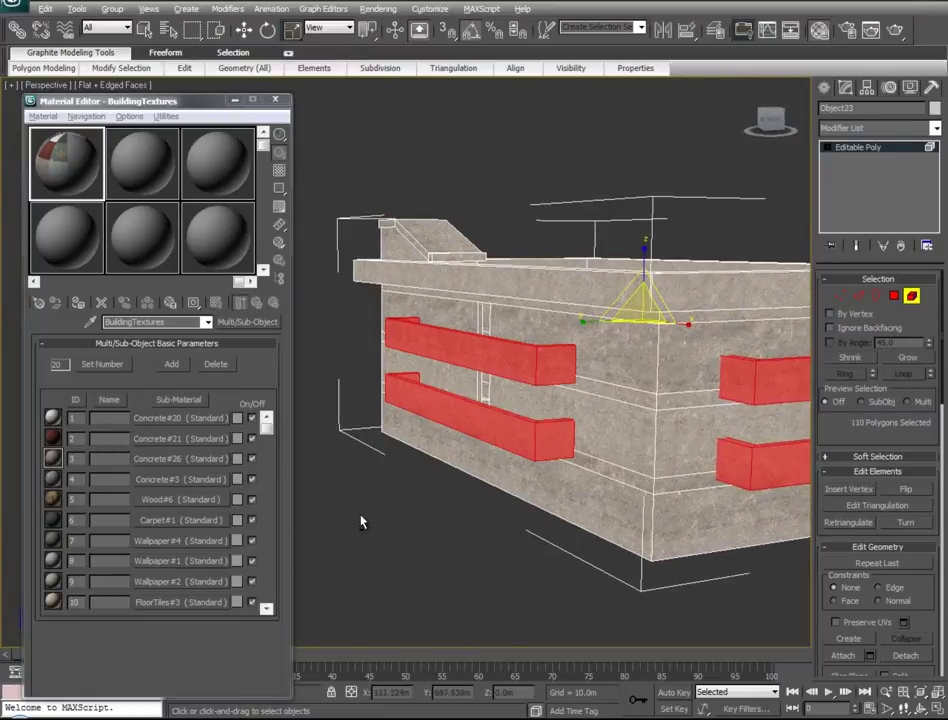
Apply the Concrete#21 sub-material to the selected balcony elements and close the Material Editor.
alt+middle_drag(364, 518, 357, 556)
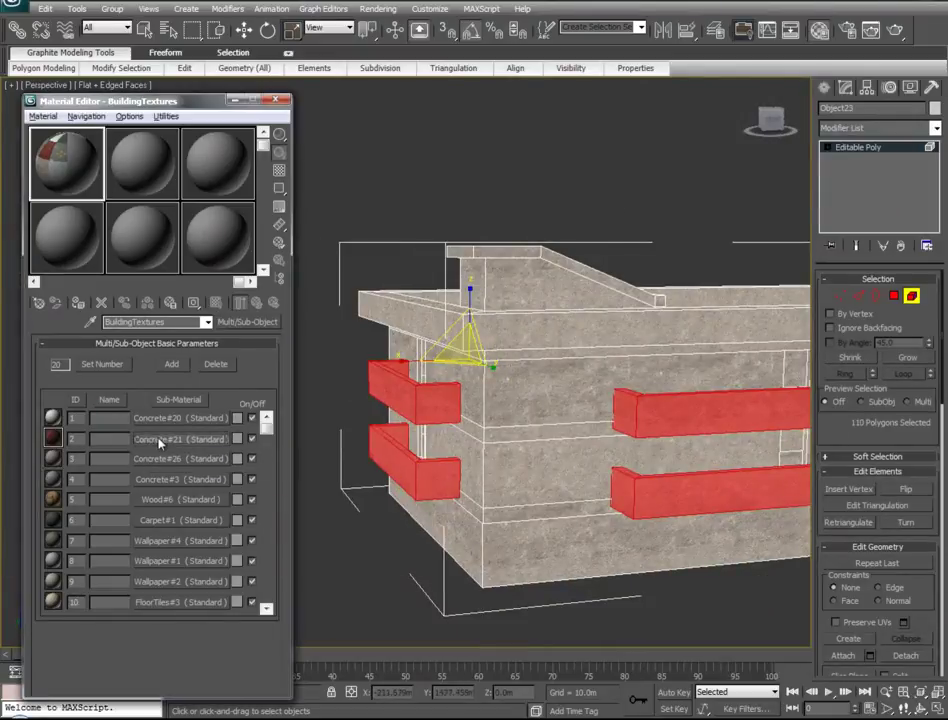
drag(413, 392, 414, 398)
key(z)
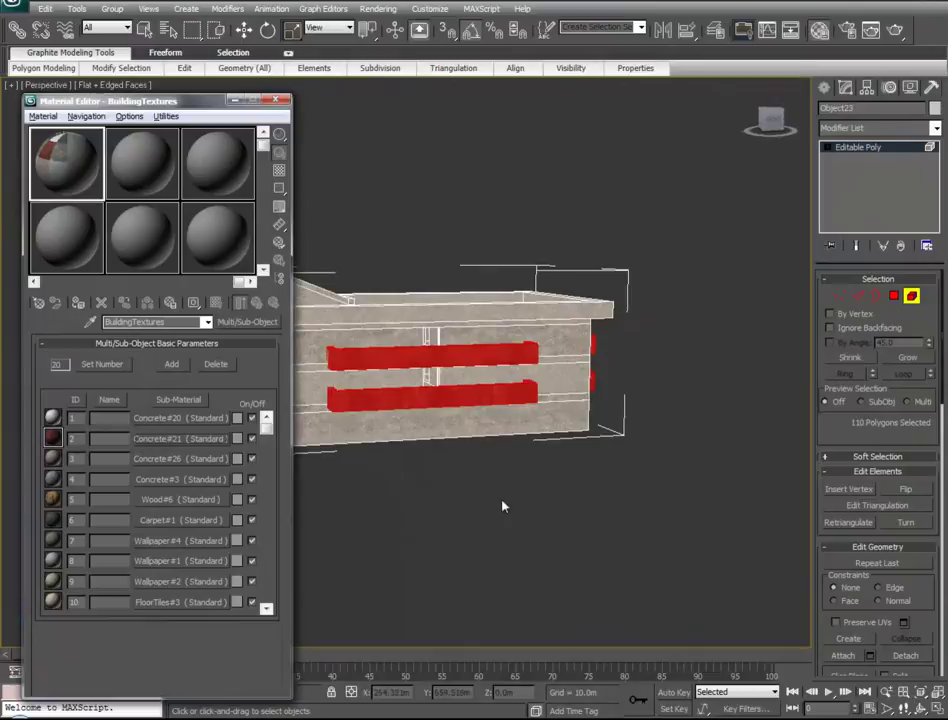
click(276, 99)
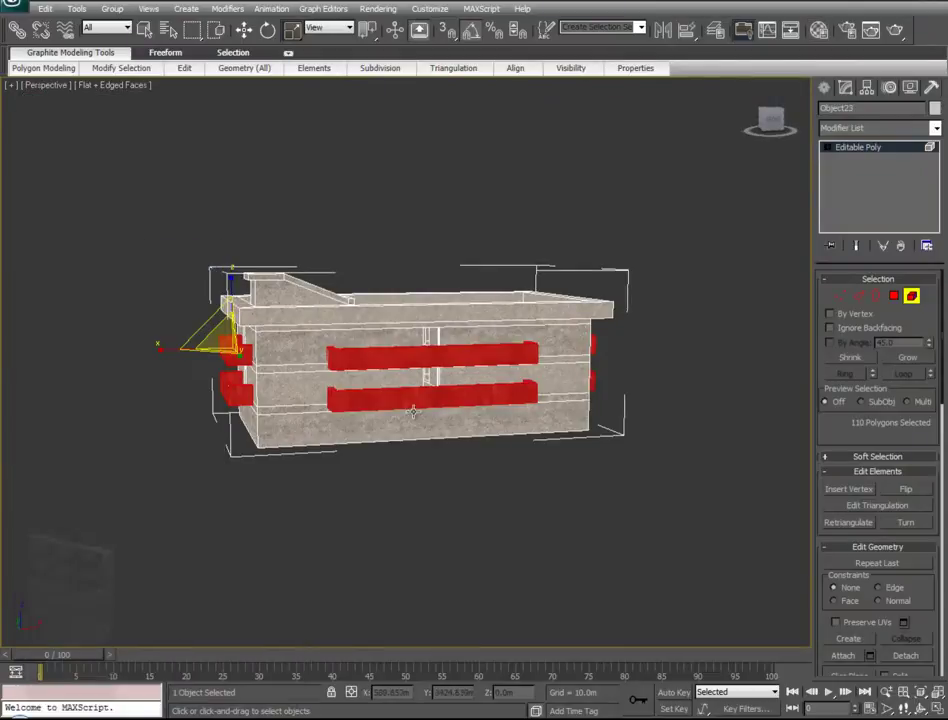
Clear the balcony selection and zoom in on the building to check the new texture.
alt+middle_drag(410, 360, 433, 364)
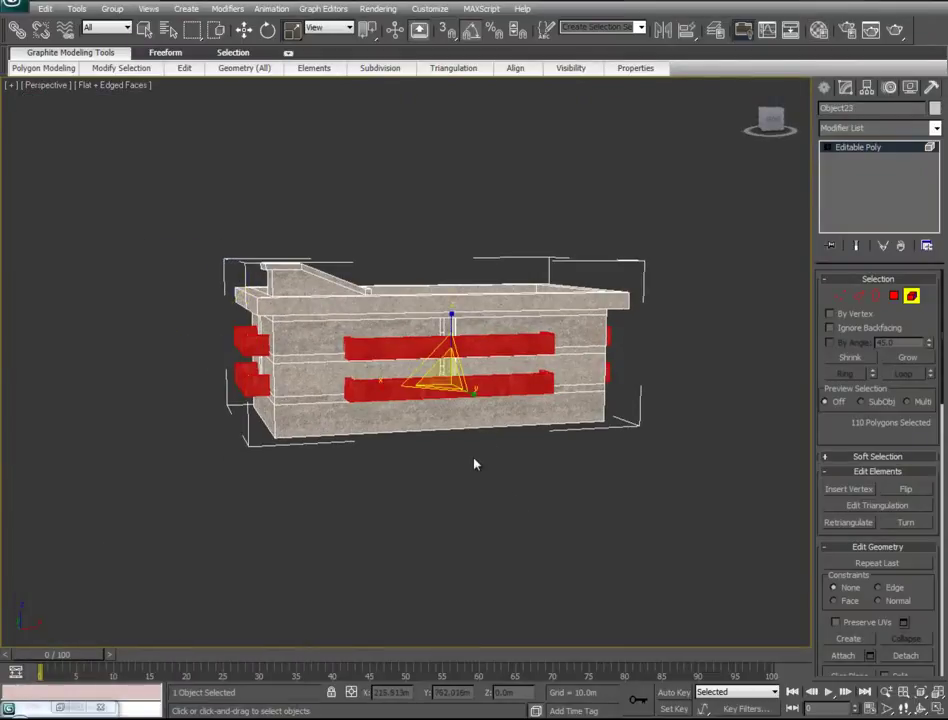
click(472, 458)
scroll(479, 471, up, 3)
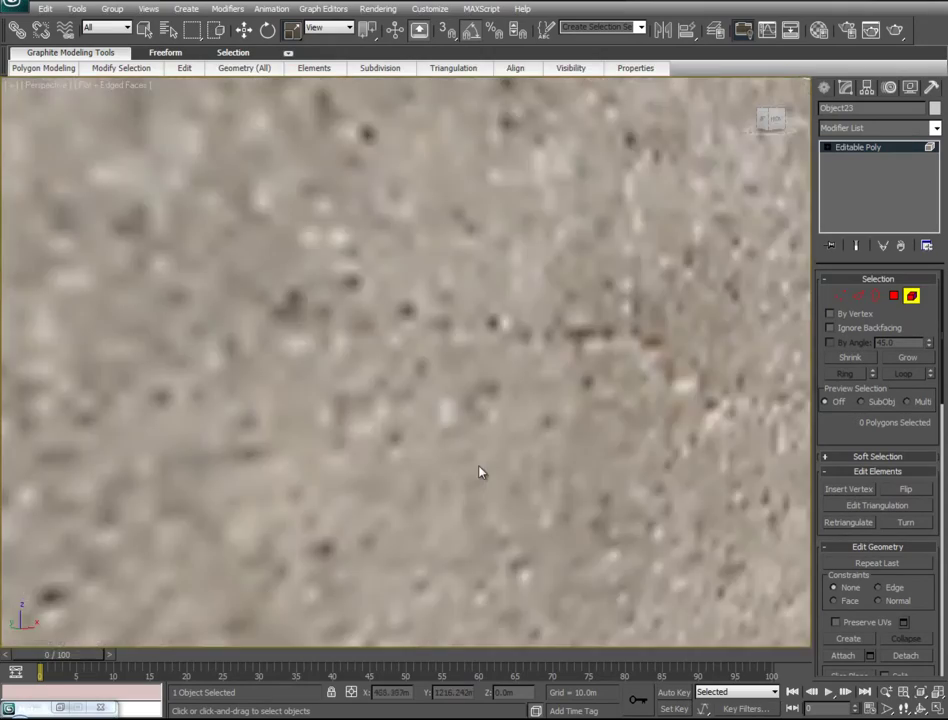